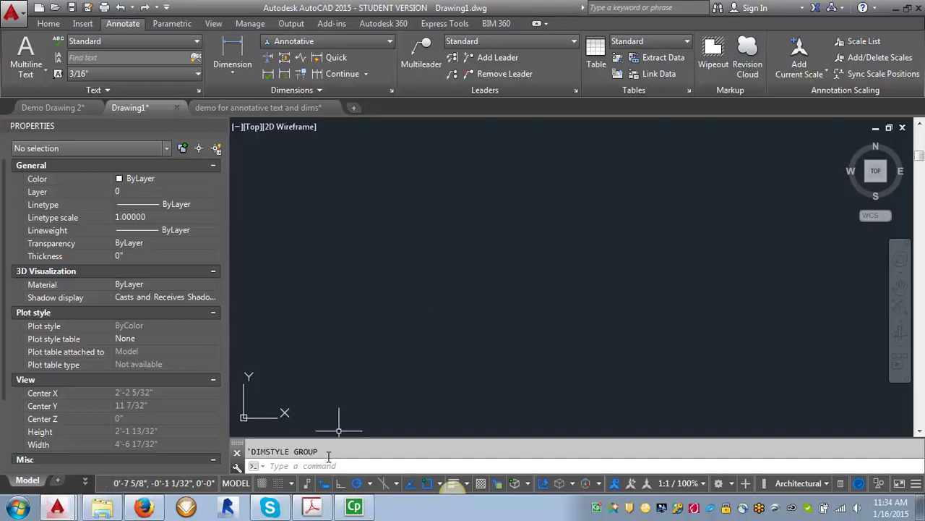
# Bring the department standards PDF to the front in Adobe Acrobat
pyautogui.click(312, 506)
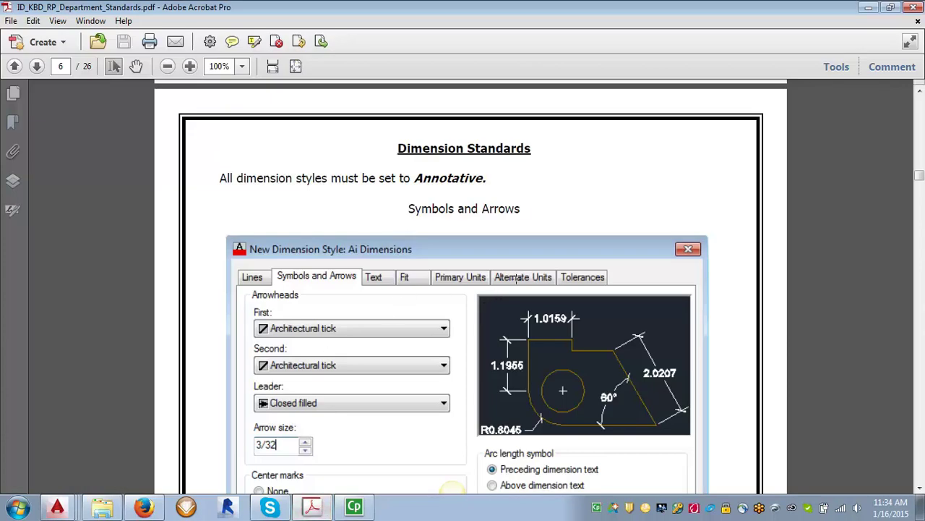
# Scroll the standards PDF to the Symbols and Arrows settings, then return to Drawing1.dwg
pyautogui.scroll(-3, 514, 249)
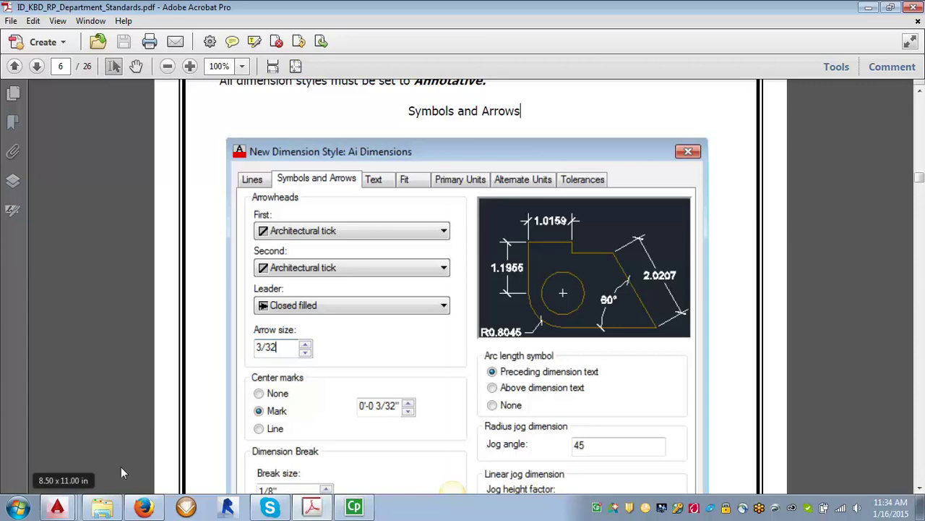
pyautogui.click(57, 506)
pyautogui.click(62, 454)
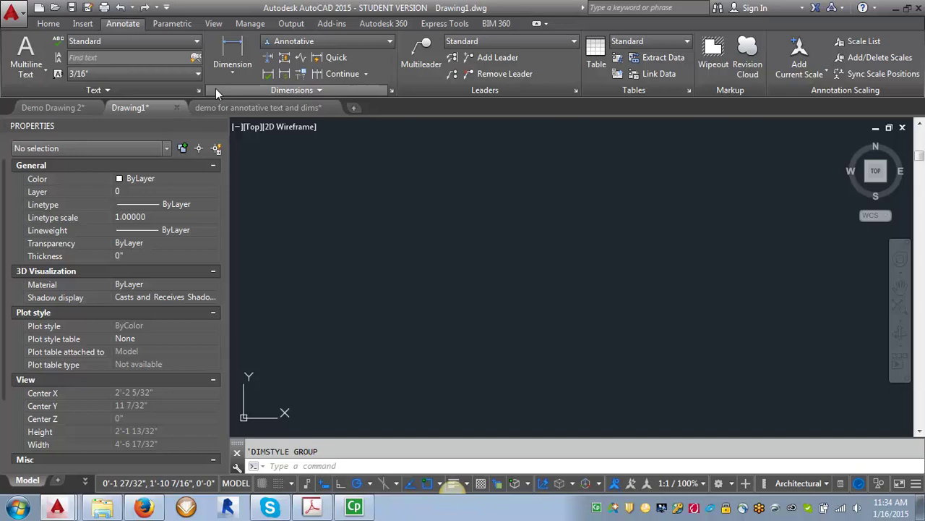
# From the Dimension Style Manager, start a new style based on Annotative named AiO Dim
pyautogui.click(392, 91)
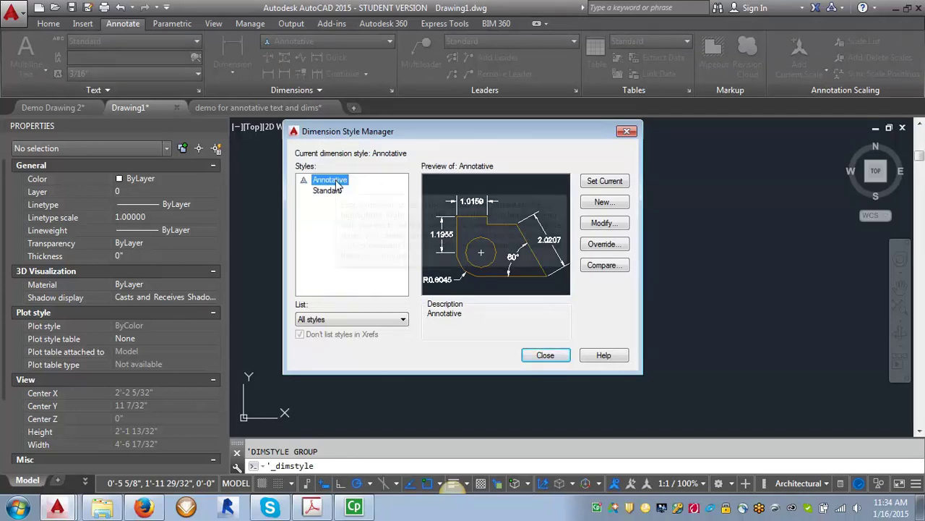
pyautogui.moveTo(391, 217)
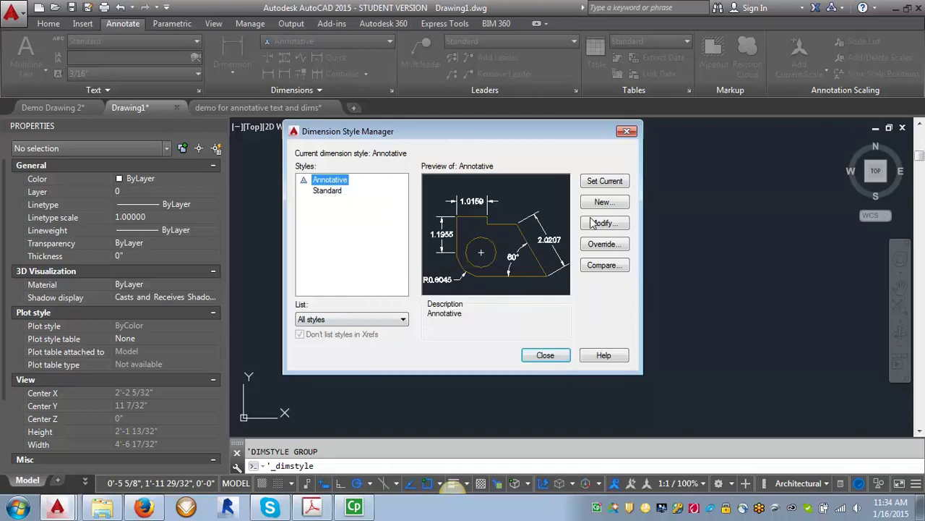
pyautogui.click(607, 203)
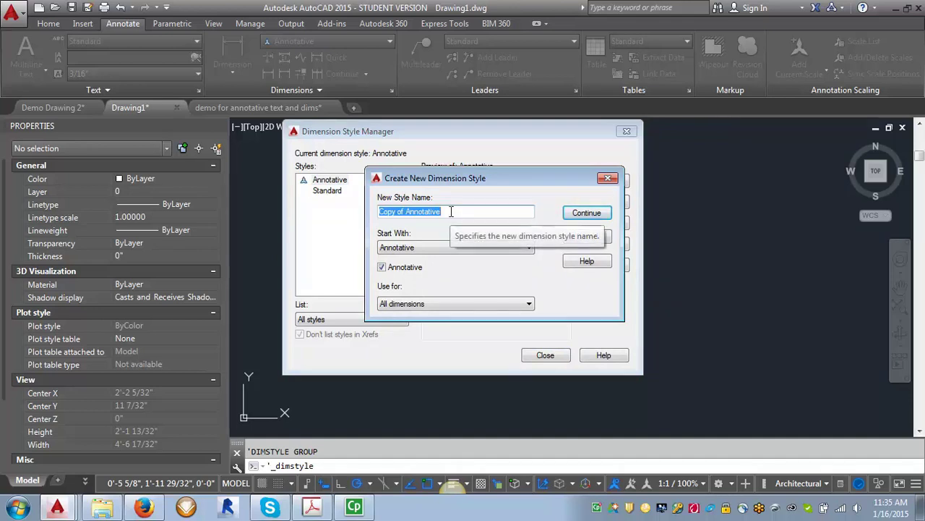
pyautogui.write('Ai')
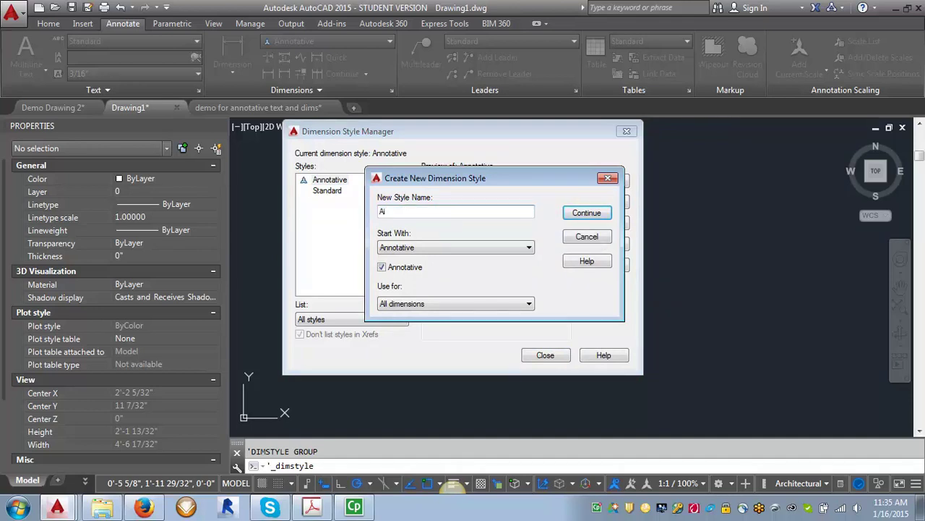
pyautogui.write('O Dim')
# Give AiO Dim Architectural tick arrowheads with a 0 3/32 arrow size
pyautogui.click(590, 212)
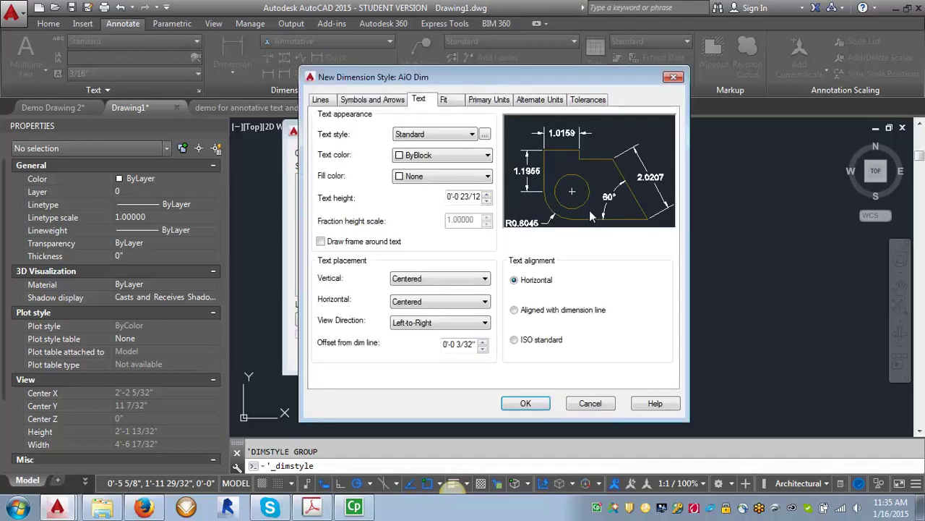
pyautogui.click(368, 103)
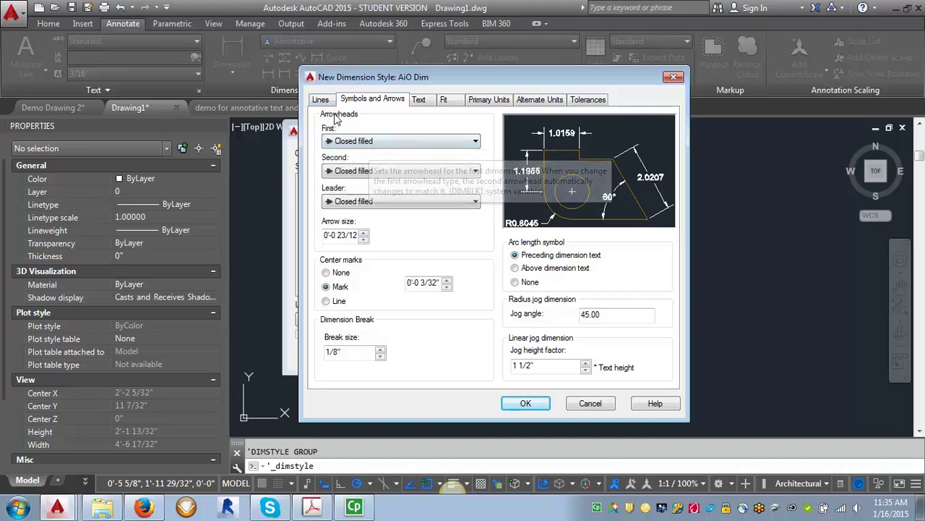
pyautogui.click(478, 141)
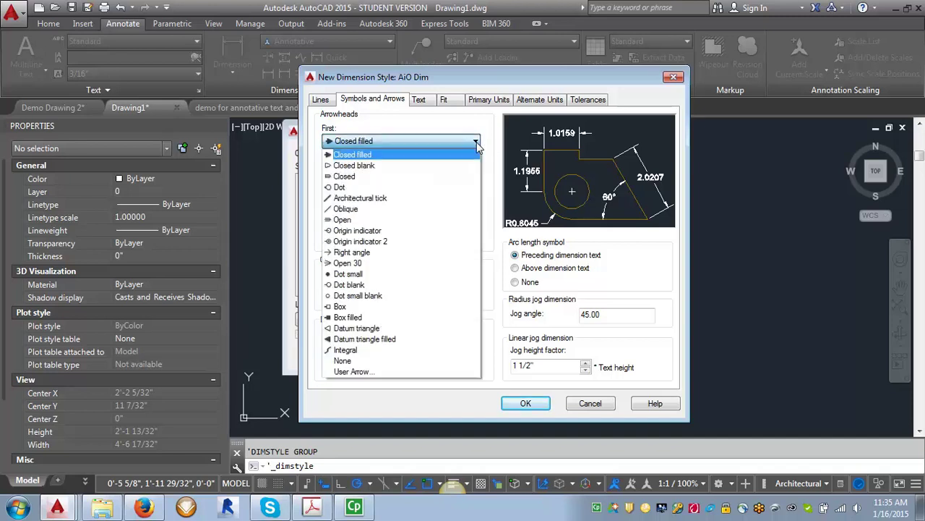
pyautogui.click(376, 199)
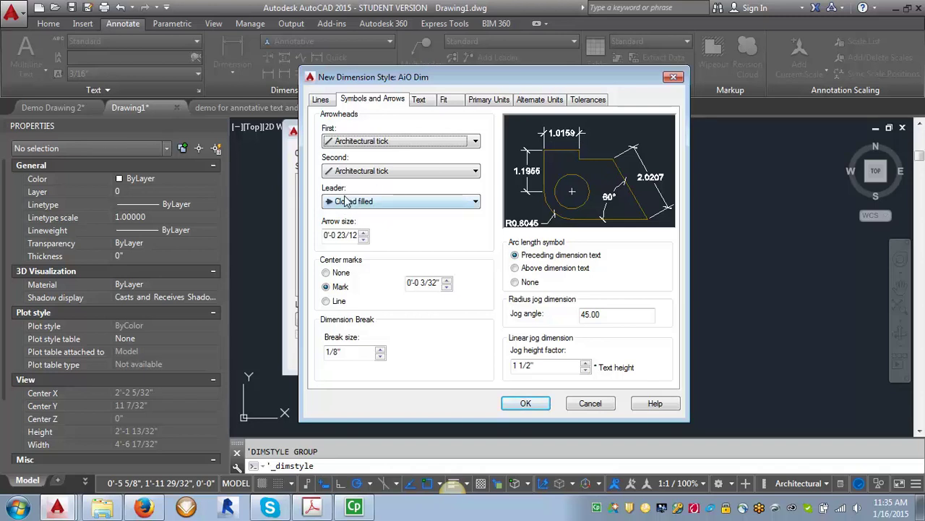
pyautogui.click(337, 238)
pyautogui.doubleClick(338, 237)
pyautogui.write('0 3')
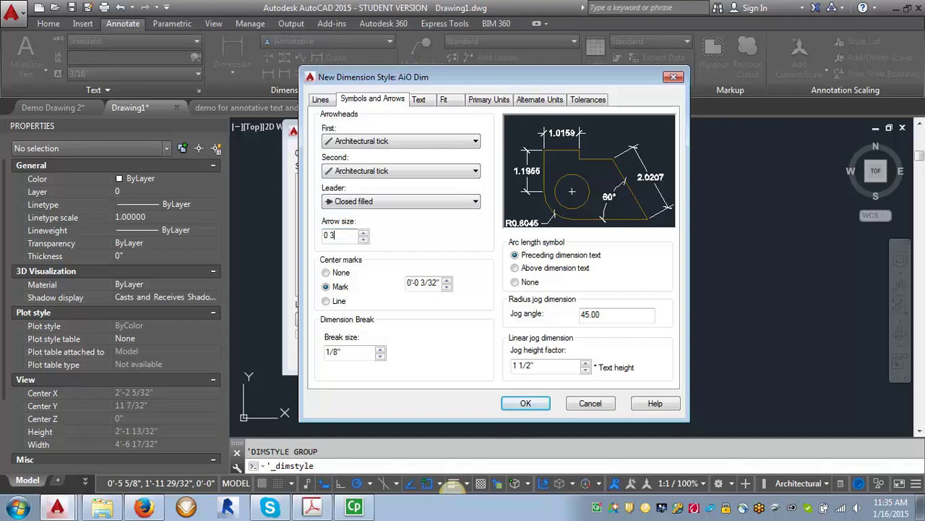
pyautogui.write('/32')
pyautogui.click(322, 101)
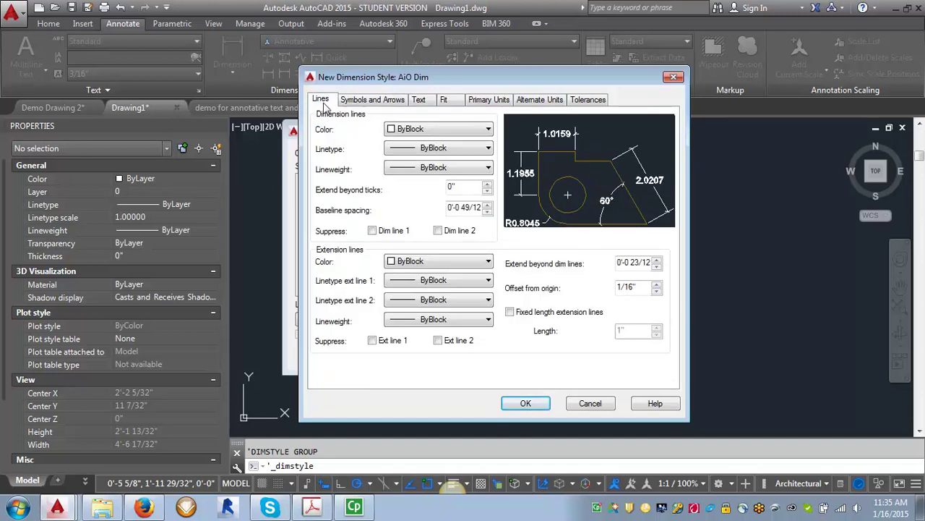
# Set Extend beyond ticks to 3/32 and adjust the Baseline spacing and Extend beyond dim lines fractions
pyautogui.doubleClick(457, 186)
pyautogui.write('3/32')
pyautogui.doubleClick(463, 208)
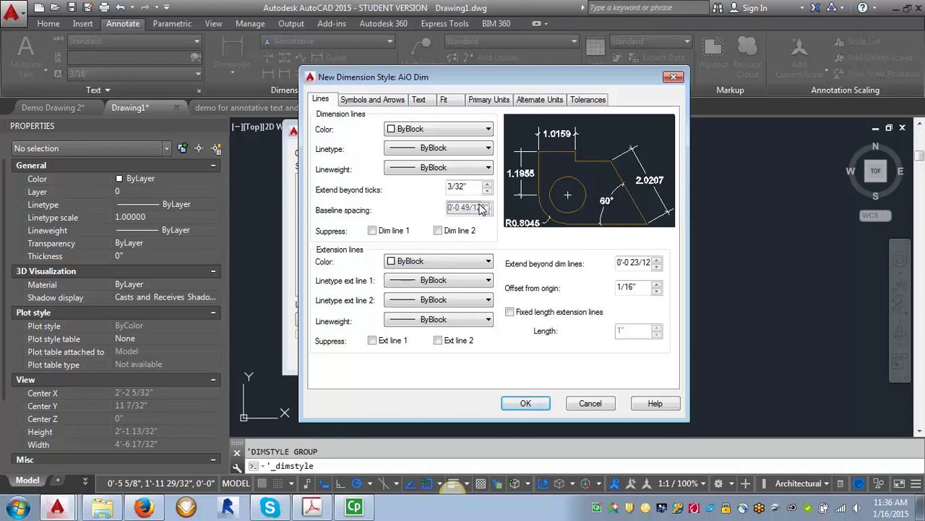
pyautogui.click(463, 208)
pyautogui.moveTo(462, 208); pyautogui.dragTo(486, 208)
pyautogui.write('3/8')
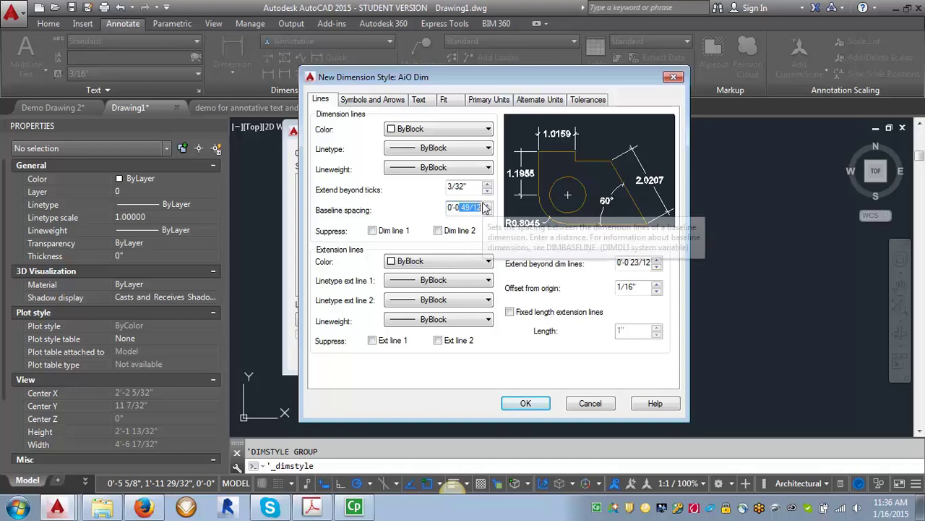
pyautogui.write('8')
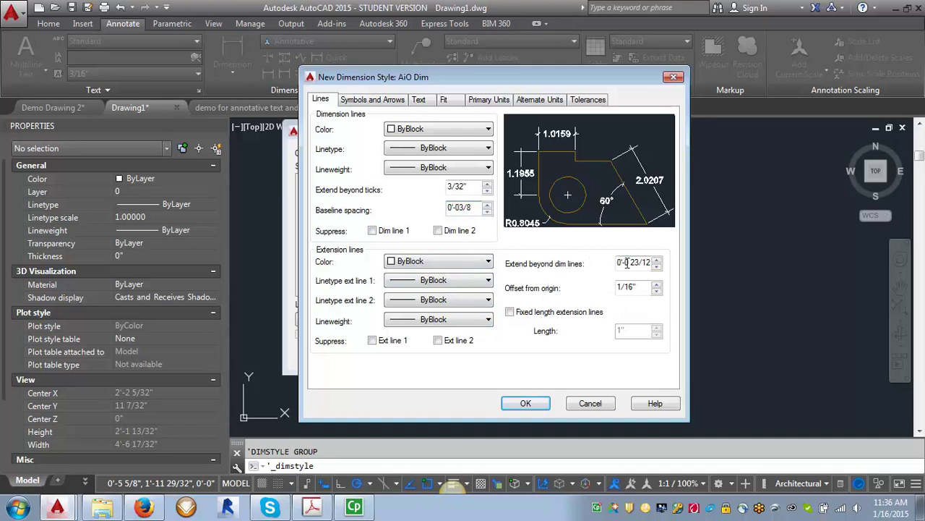
pyautogui.moveTo(626, 262); pyautogui.dragTo(656, 259)
pyautogui.write('3/3')
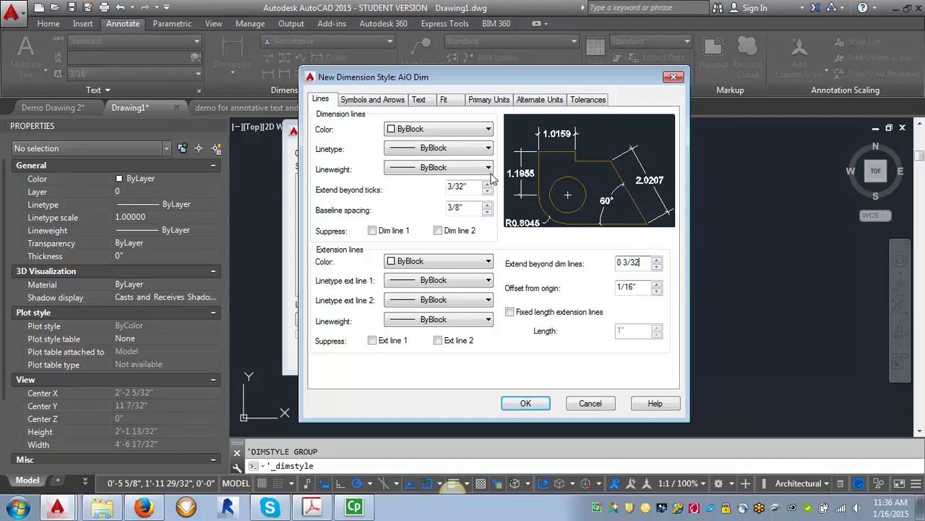
pyautogui.click(421, 100)
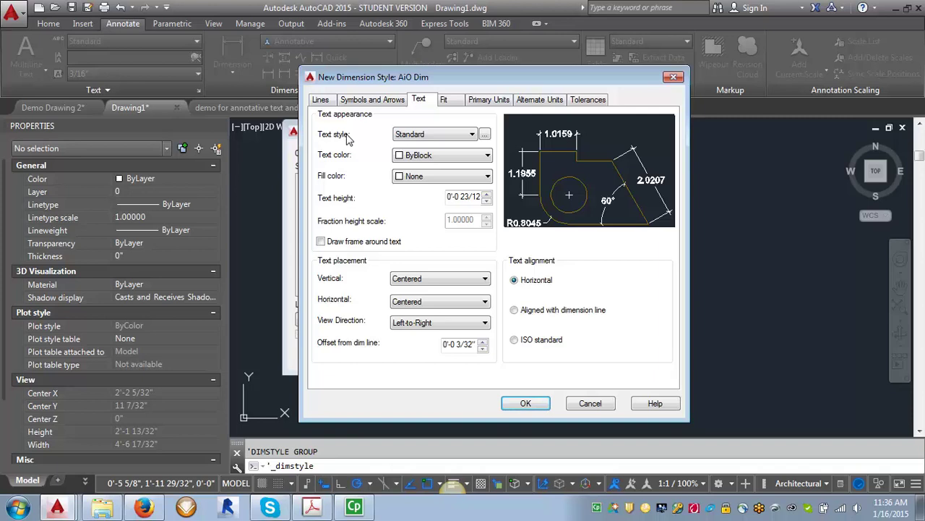
# Use the SBT 3_32 text style, Above vertical placement, and text aligned with the dimension line
pyautogui.click(472, 136)
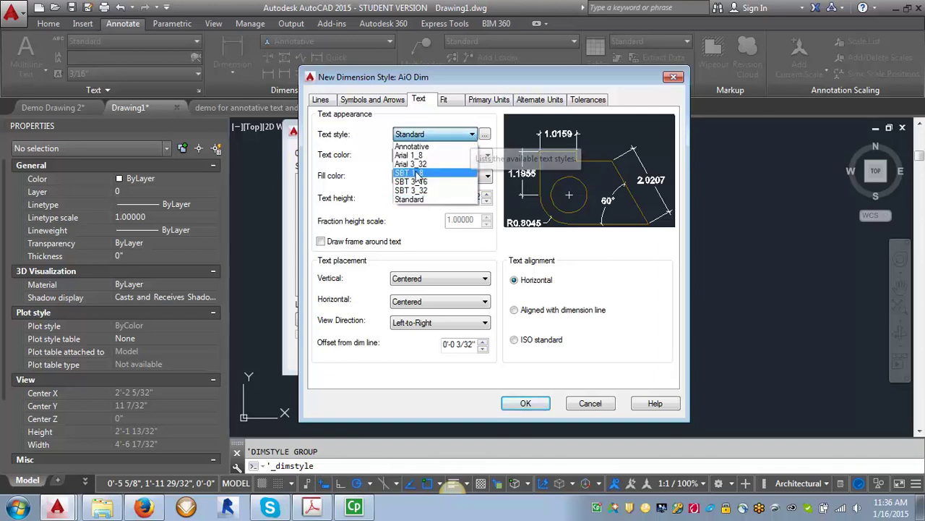
pyautogui.click(421, 191)
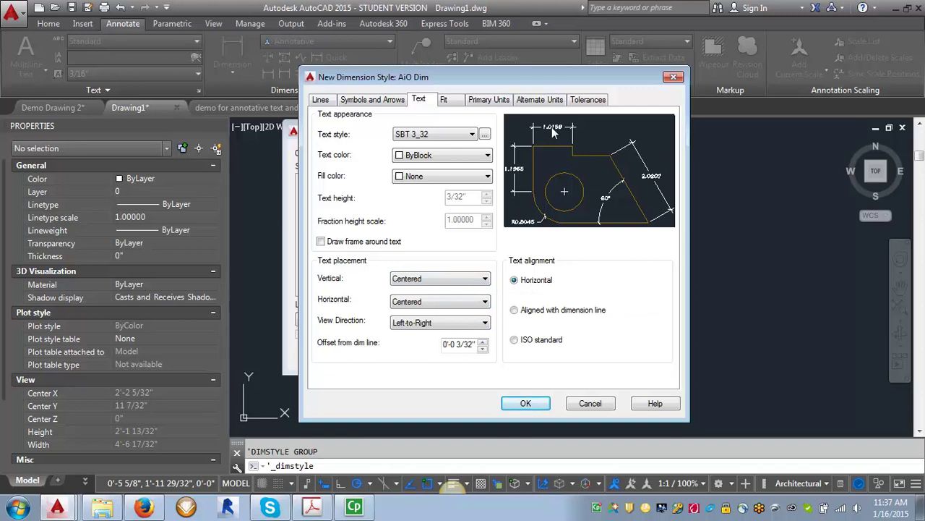
pyautogui.click(432, 278)
pyautogui.click(426, 300)
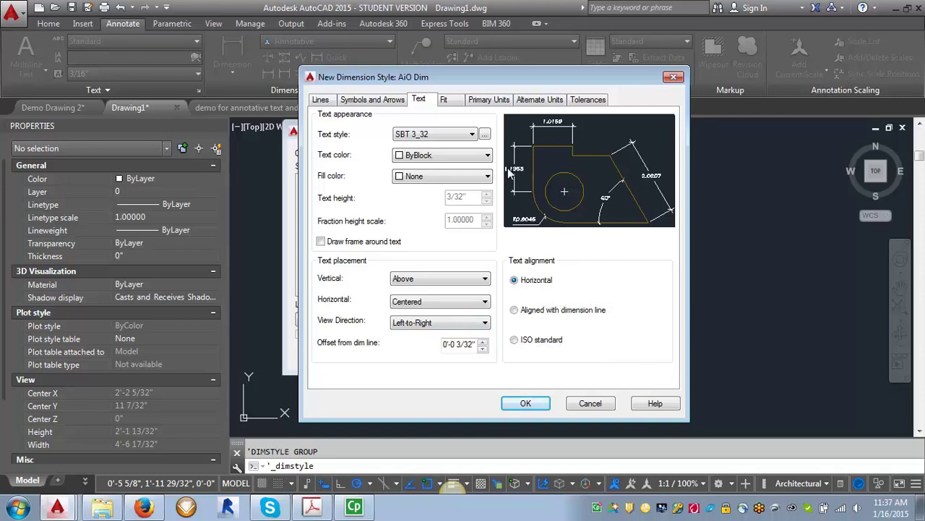
pyautogui.click(514, 310)
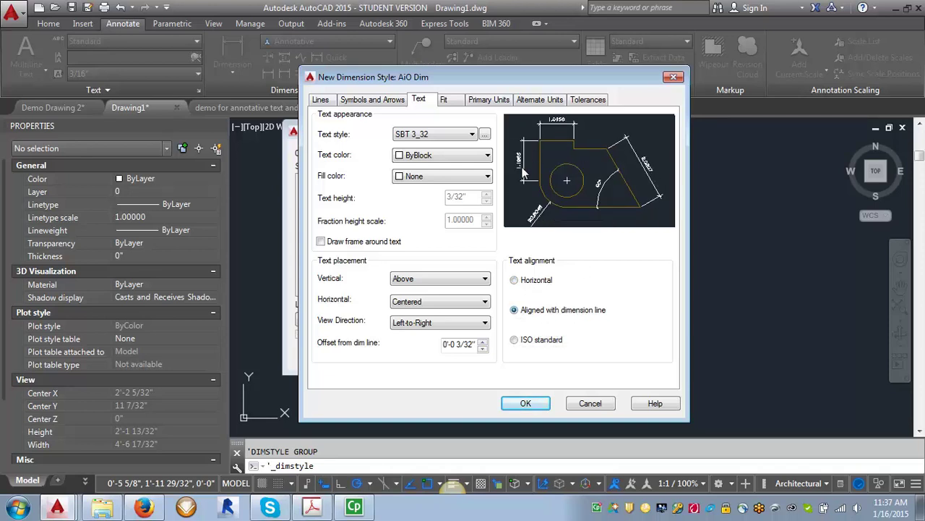
pyautogui.click(444, 100)
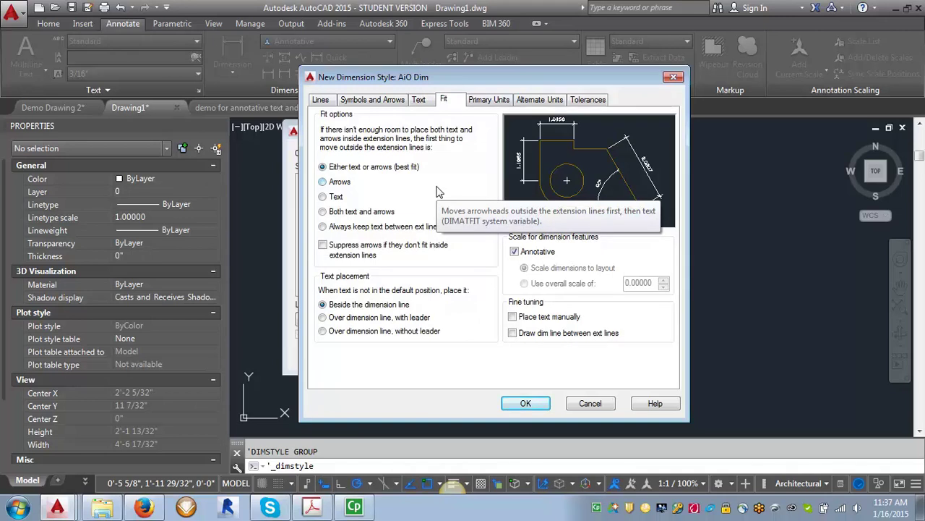
# Choose Both text and arrows, Over dimension line with leader, and always draw dim lines between extension lines
pyautogui.click(324, 213)
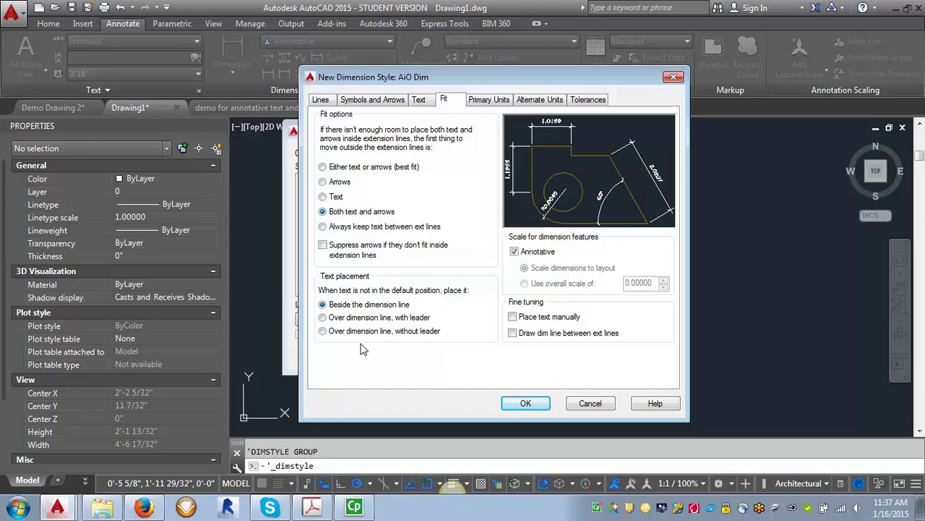
pyautogui.click(335, 318)
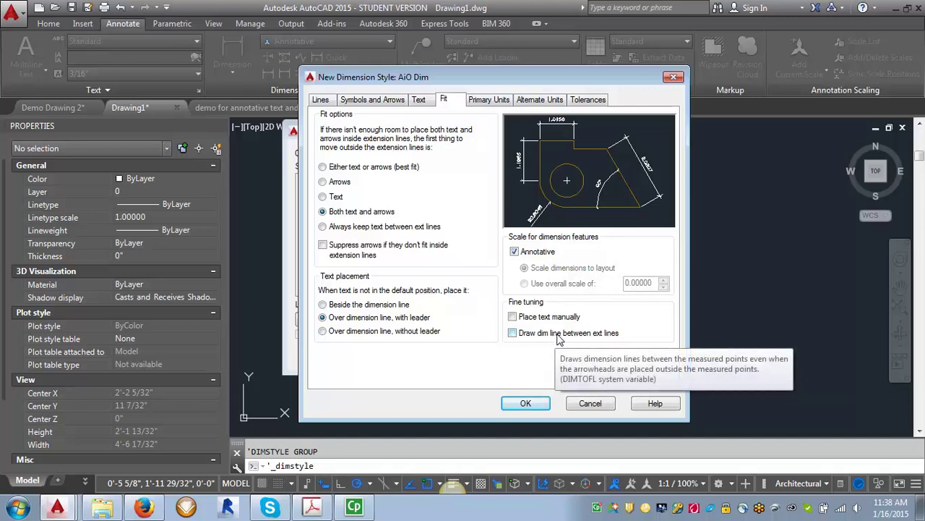
pyautogui.click(514, 335)
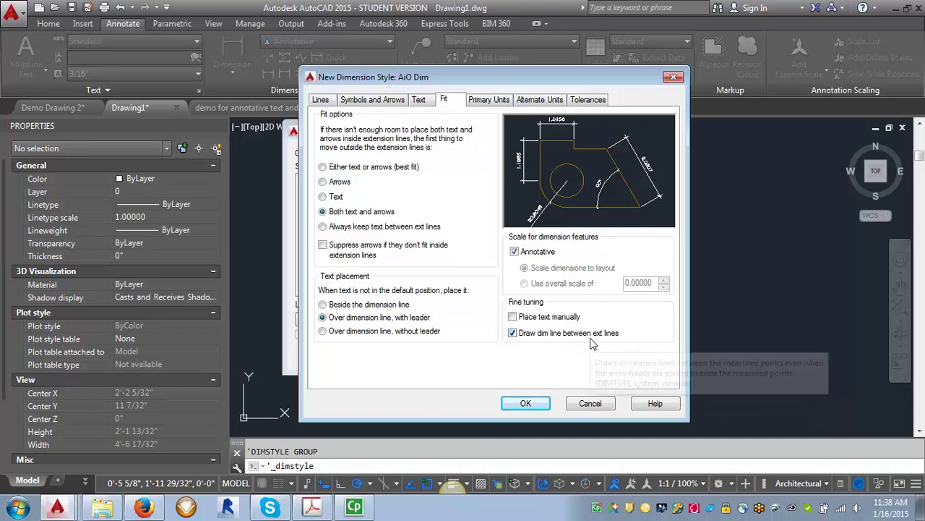
pyautogui.click(490, 102)
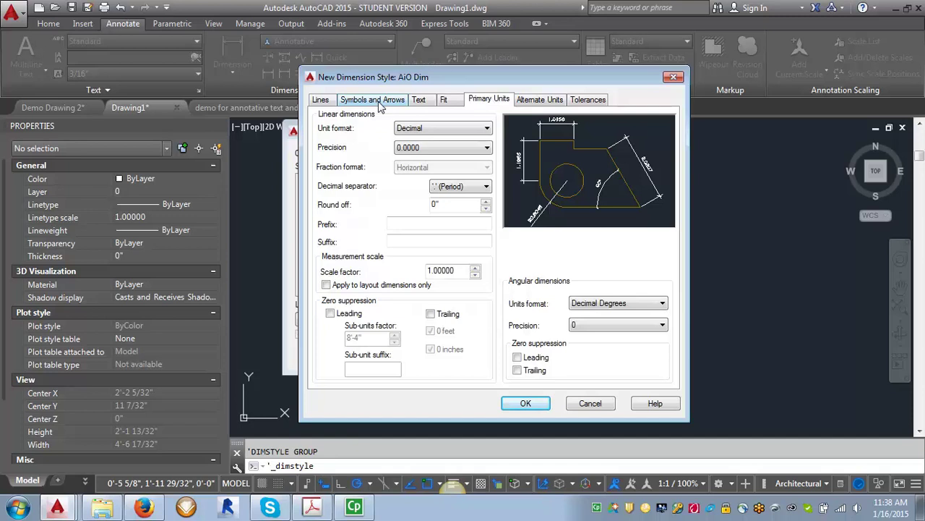
# Set Architectural units at 0'-0" precision, stop suppressing 0 inches, and save AiO Dim
pyautogui.click(427, 130)
pyautogui.click(429, 169)
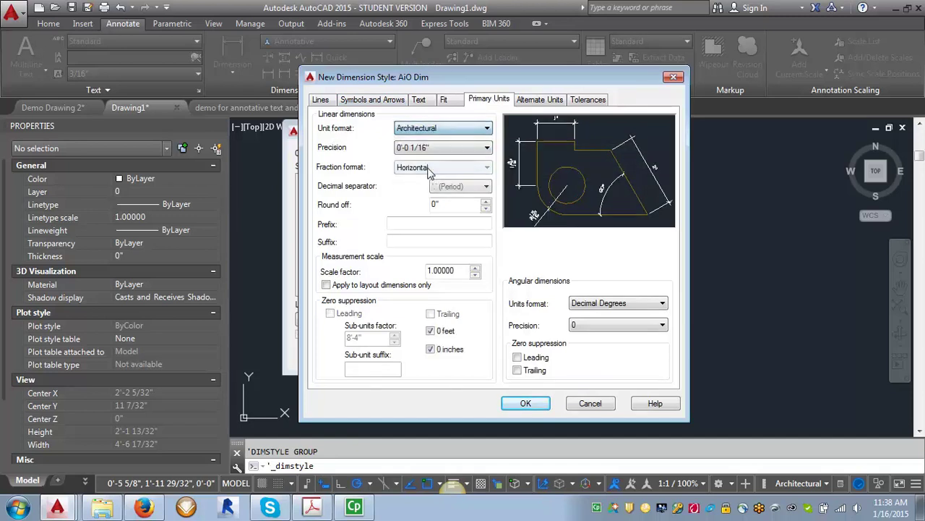
pyautogui.click(438, 148)
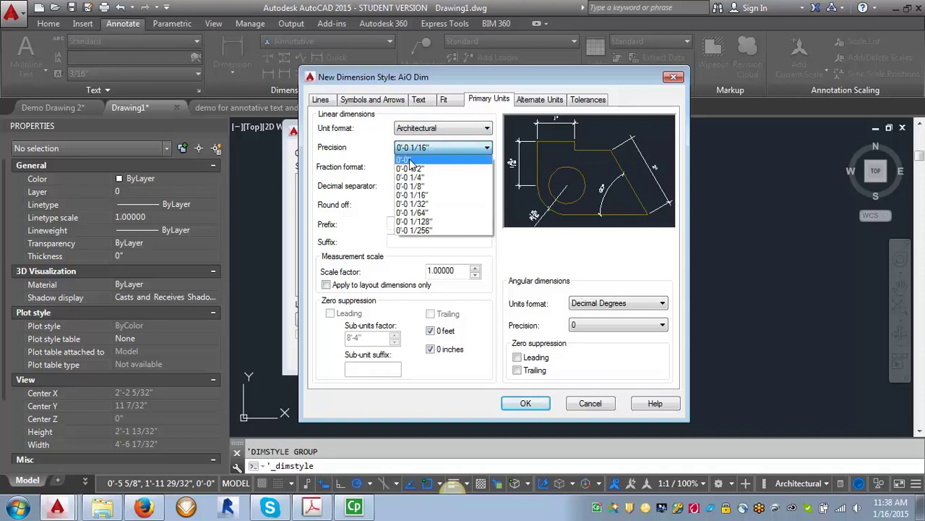
pyautogui.click(419, 159)
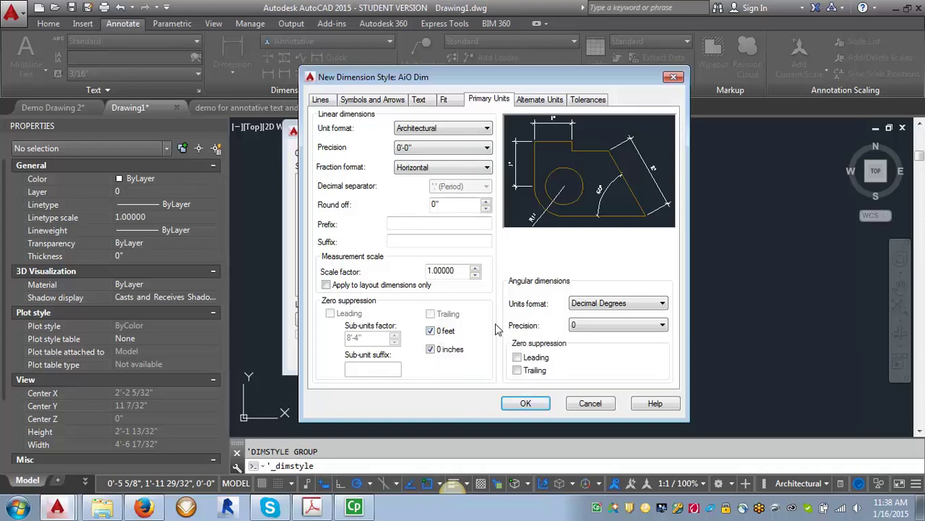
pyautogui.click(431, 348)
pyautogui.click(531, 404)
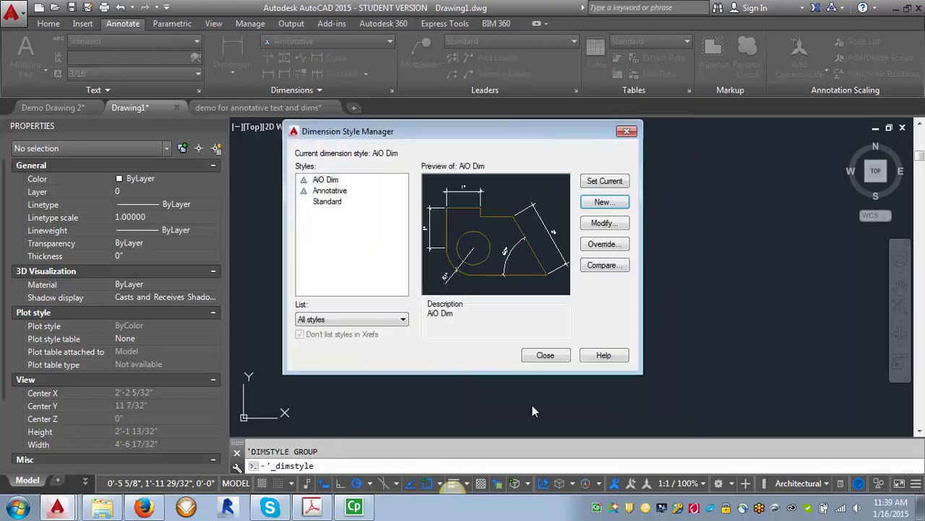
# Close the Dimension Style Manager and confirm AiO Dim in the Annotate ribbon's dimension style list
pyautogui.click(550, 355)
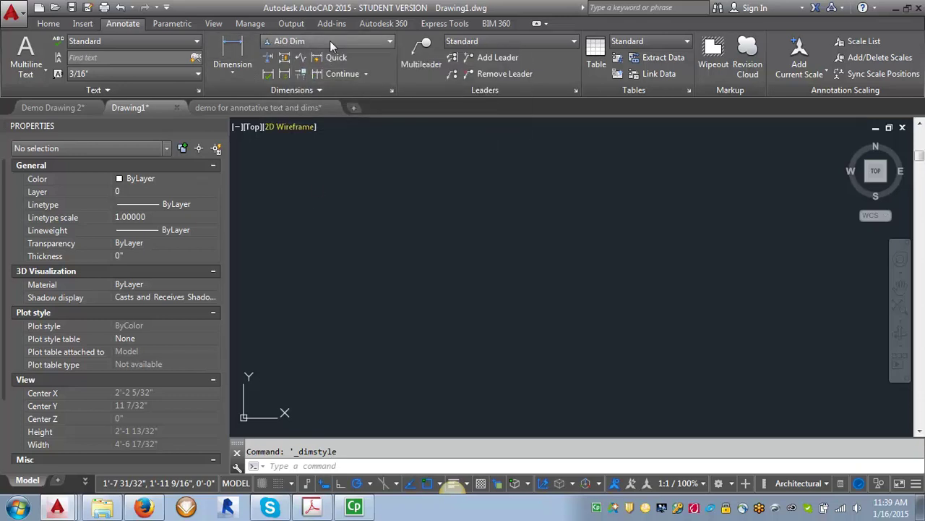
pyautogui.click(391, 44)
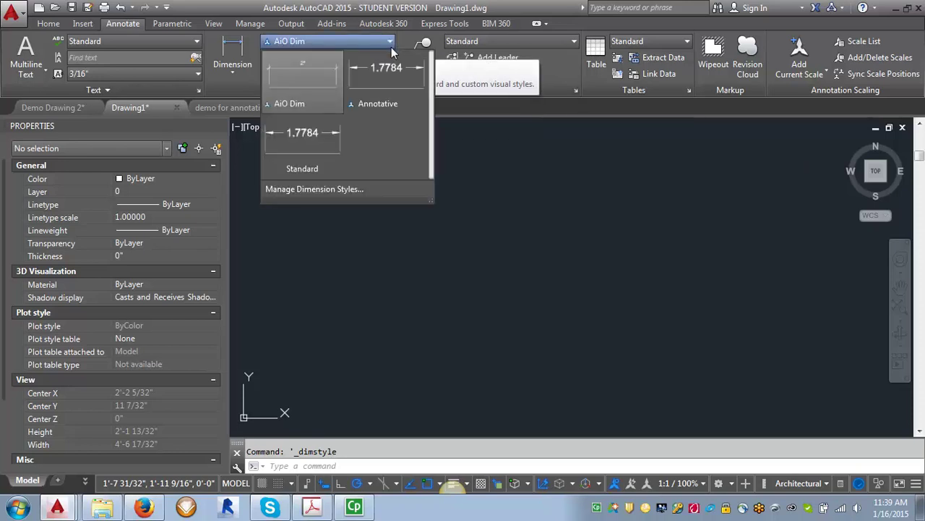